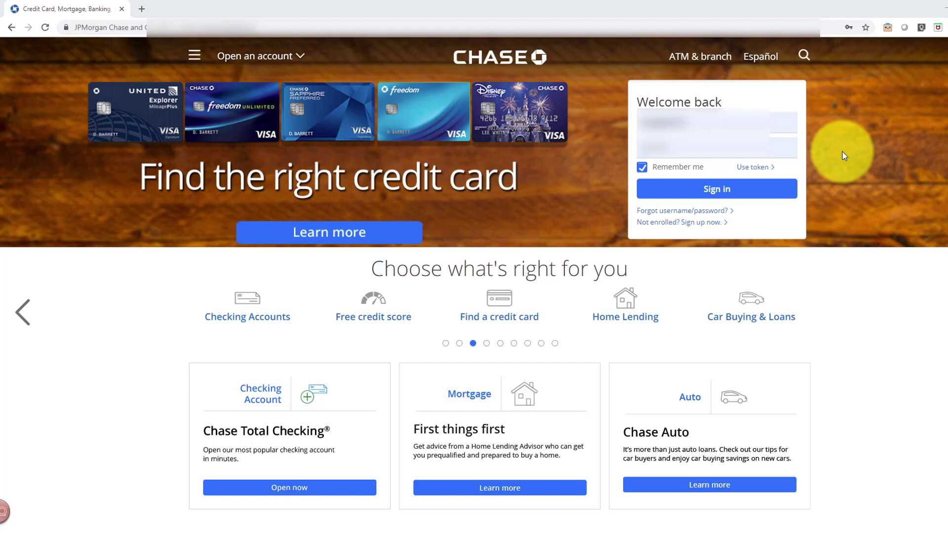
# Step: Sign in and view the credit card's balance, available credit and payment due date
pyautogui.click(743, 192)
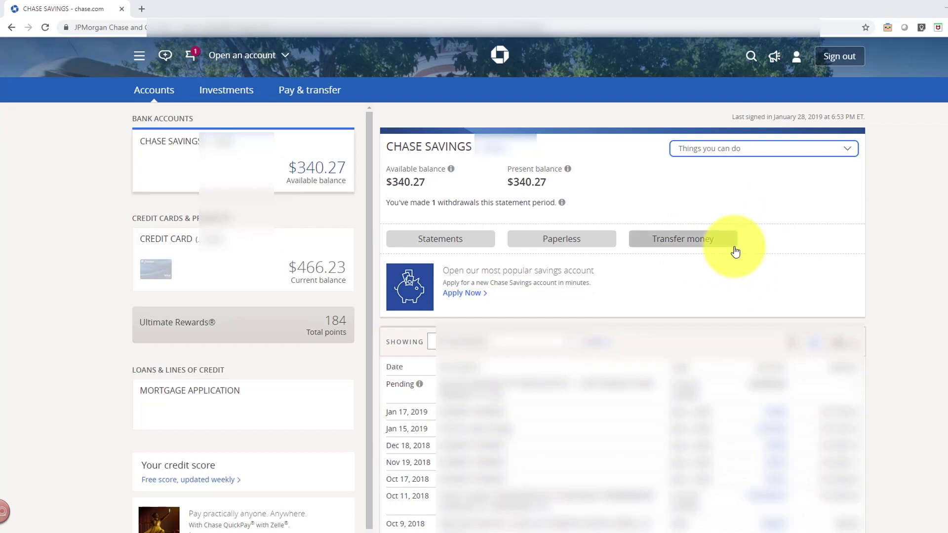
pyautogui.click(156, 248)
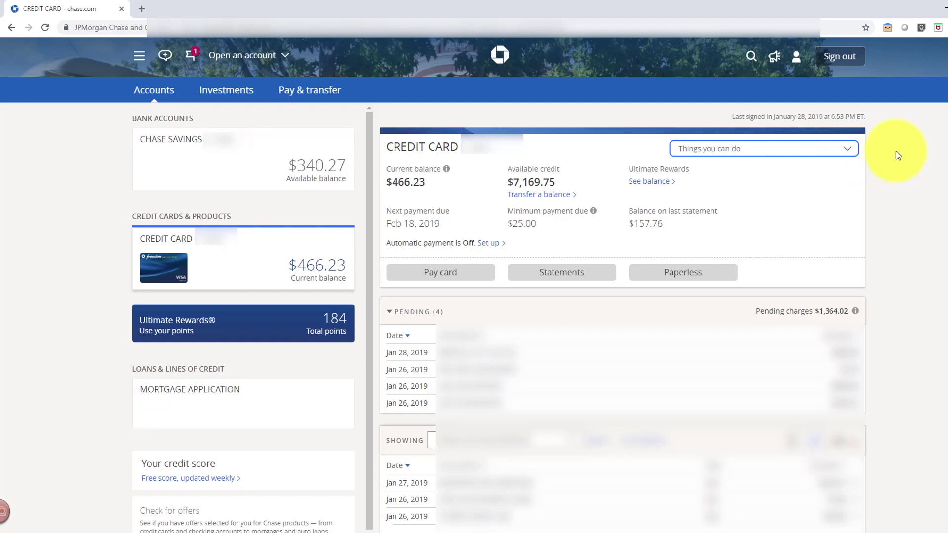
# Step: Lock the credit card through Account services > Lock & unlock your card
pyautogui.click(848, 148)
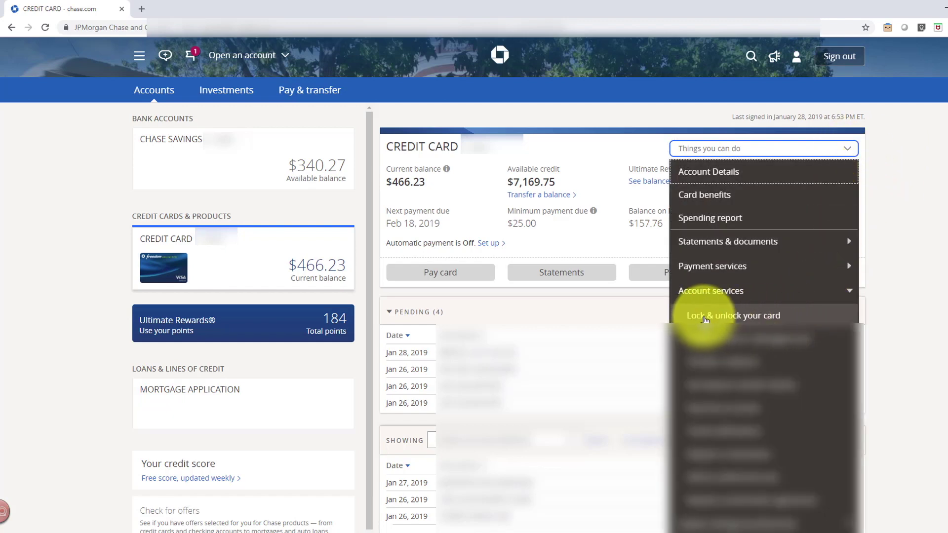
pyautogui.click(755, 315)
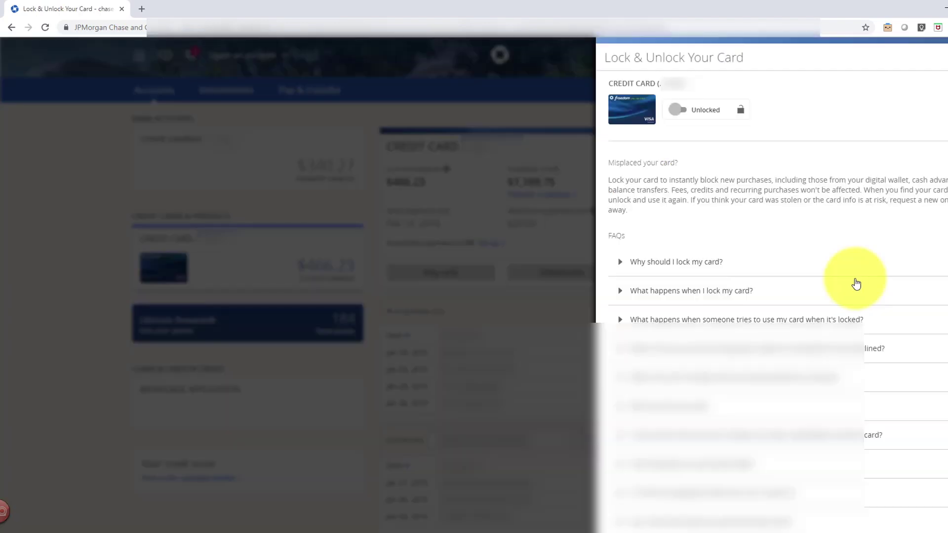
pyautogui.click(687, 110)
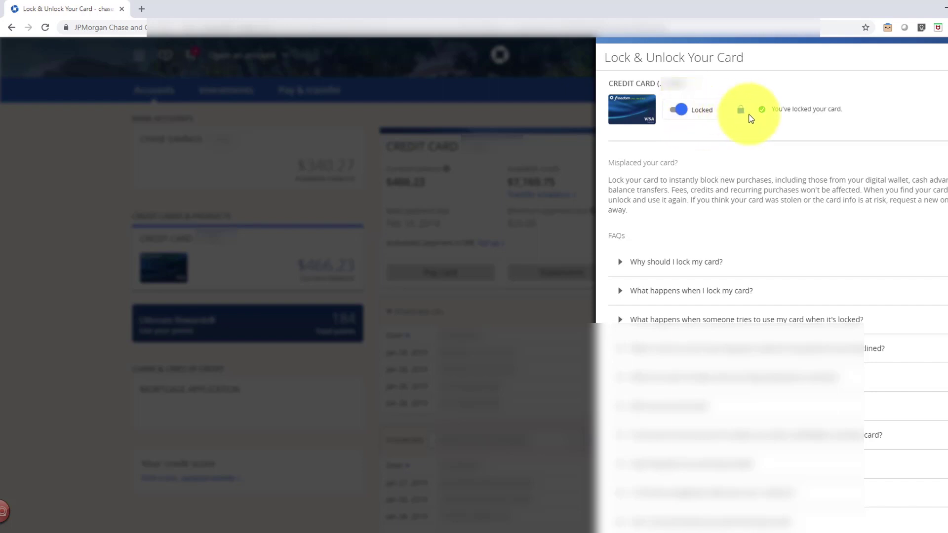
pyautogui.click(703, 117)
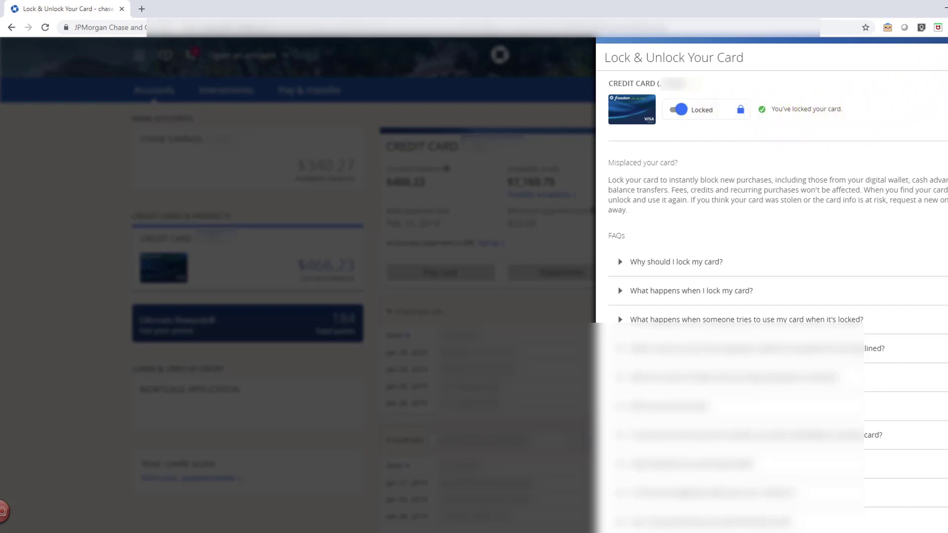
# Step: Dismiss the Lock & Unlock panel to reveal the locked indicator on the card overview
pyautogui.click(944, 57)
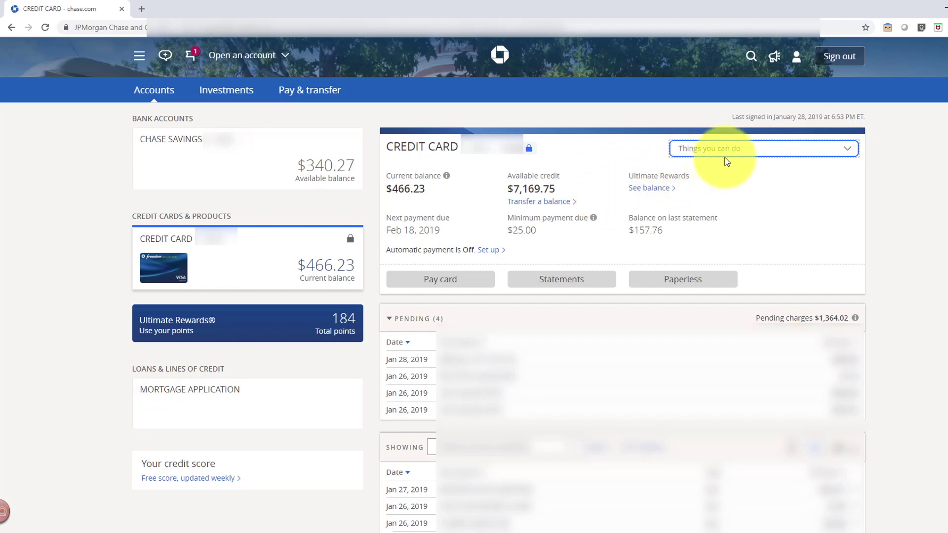
pyautogui.click(844, 149)
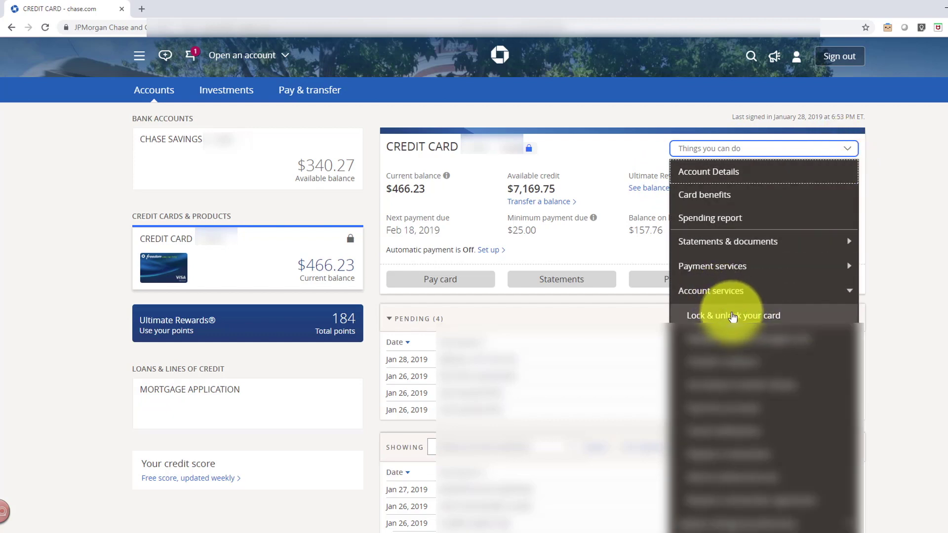
pyautogui.click(643, 177)
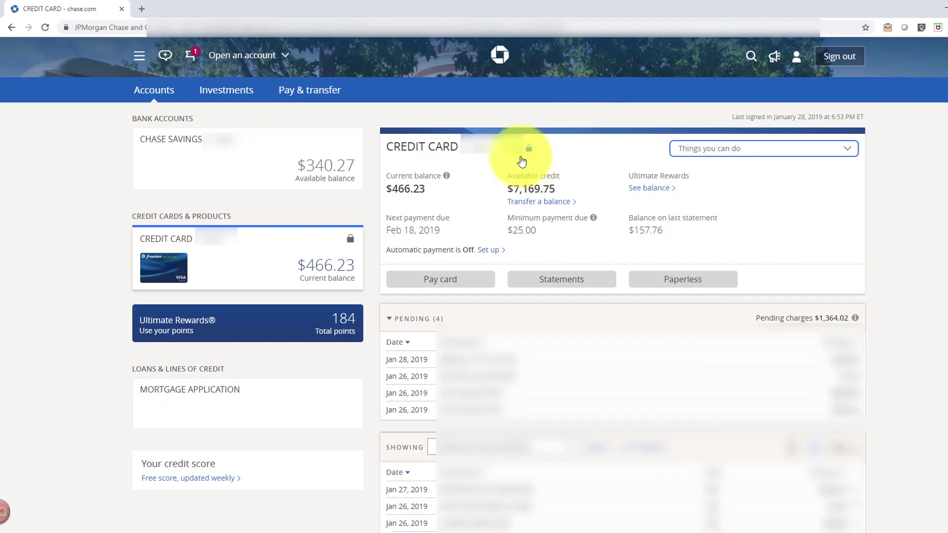